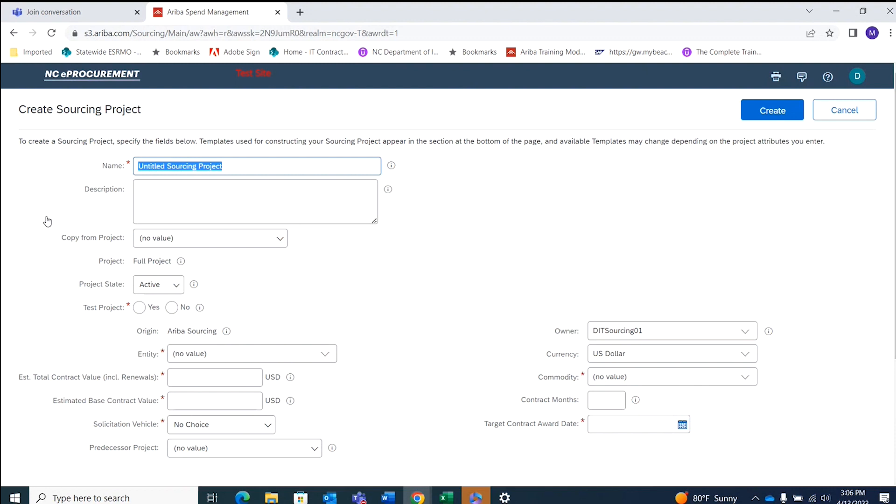
Step: Name the sourcing project "training for sourcing tool project creation" and describe it as "Training for our customers"
text(training)
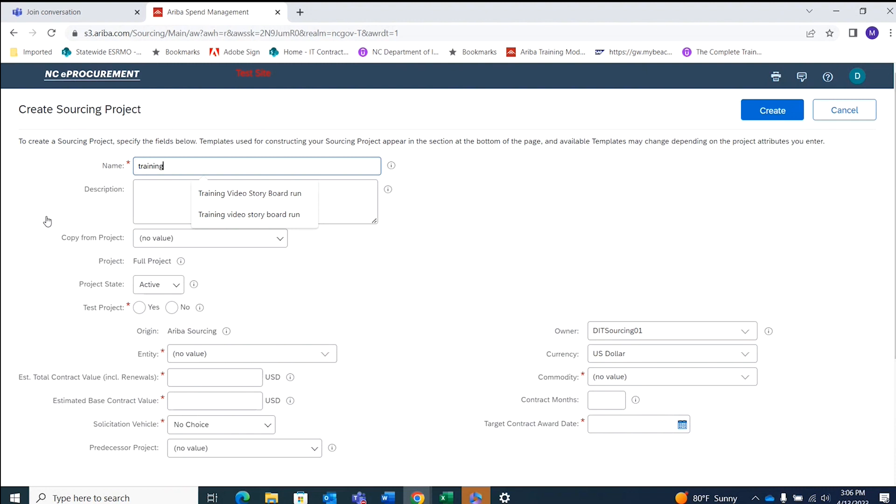
text( for sourcing tool pr)
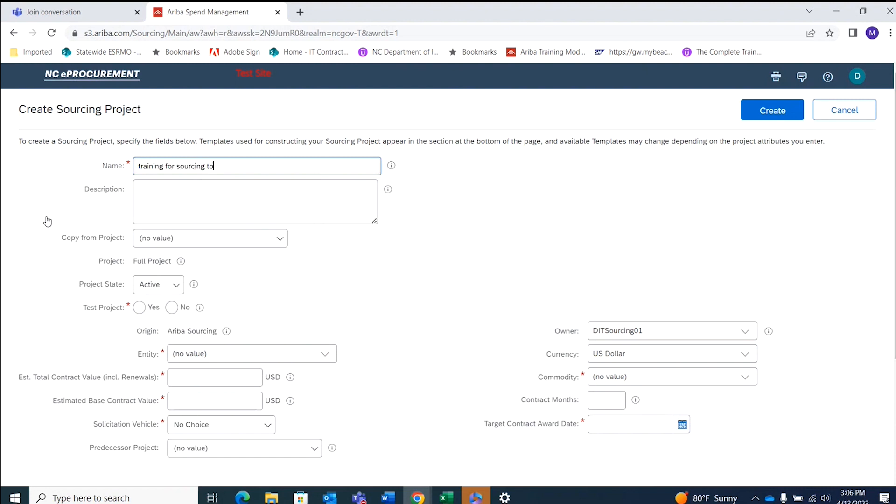
text(oject creation)
key(Tab)
key(Tab)
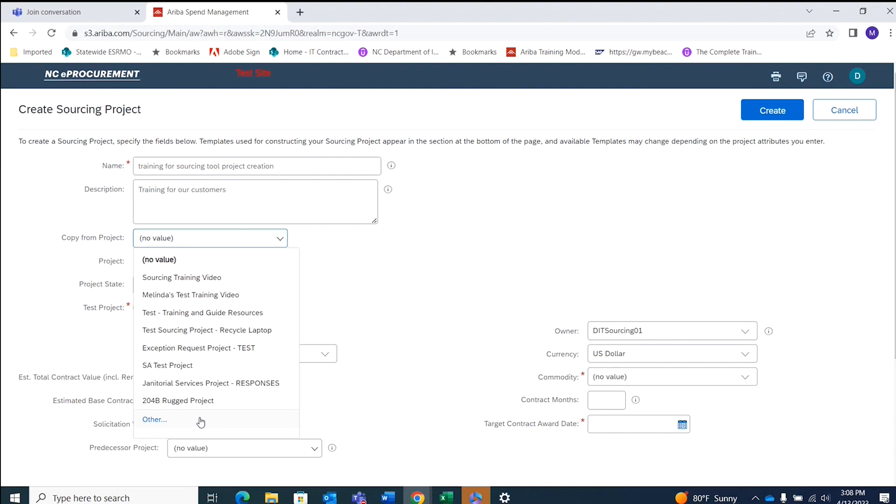
Step: Leave Copy from Project without a value and set Test Project to No
click(280, 242)
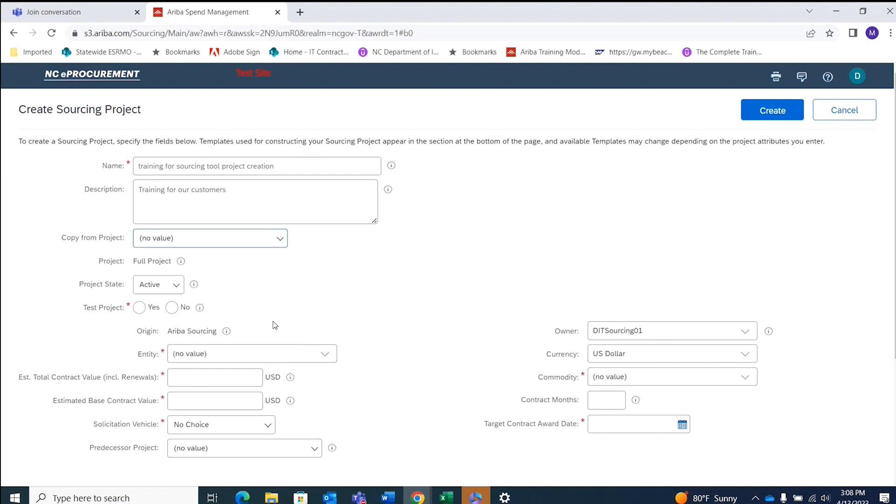
click(173, 309)
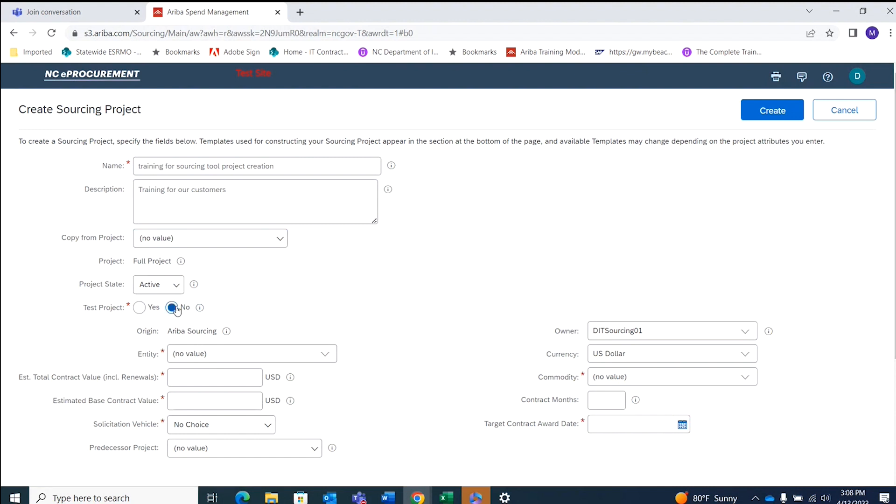
Step: Search the entity values for "information technology" and assign Statewide IT Procurement (SITP) under Department of Information Technology as the entity
click(325, 355)
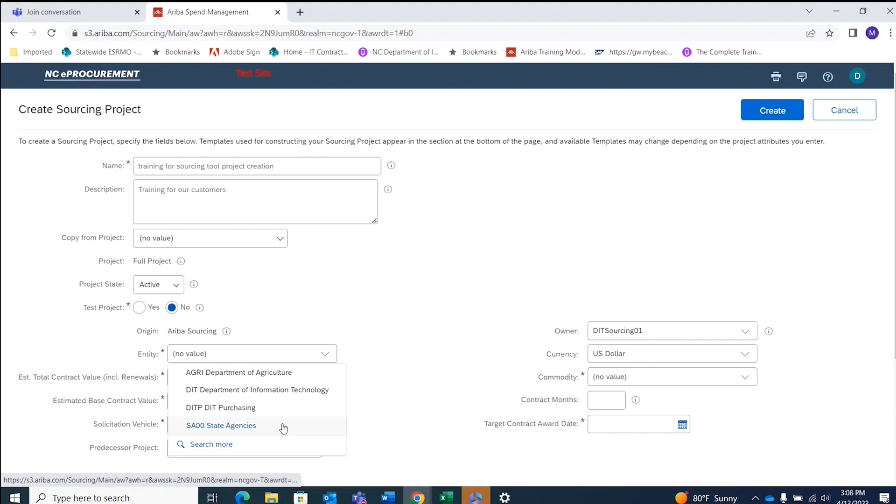
click(227, 445)
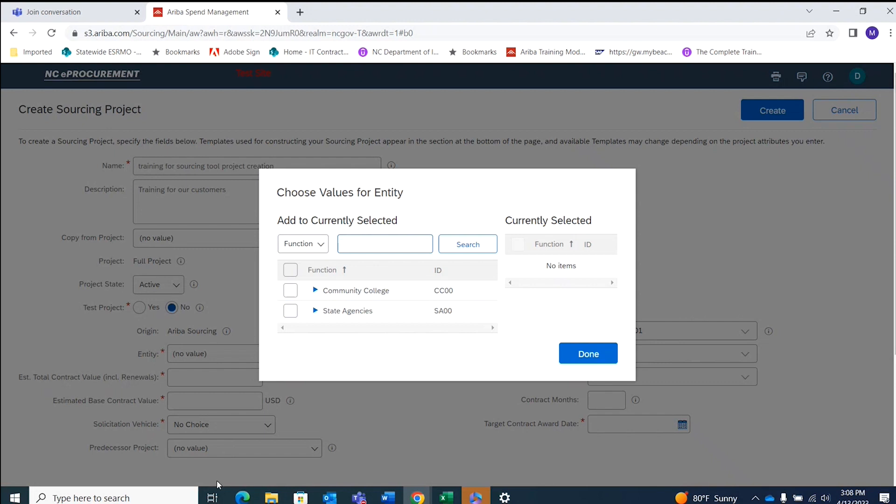
click(316, 311)
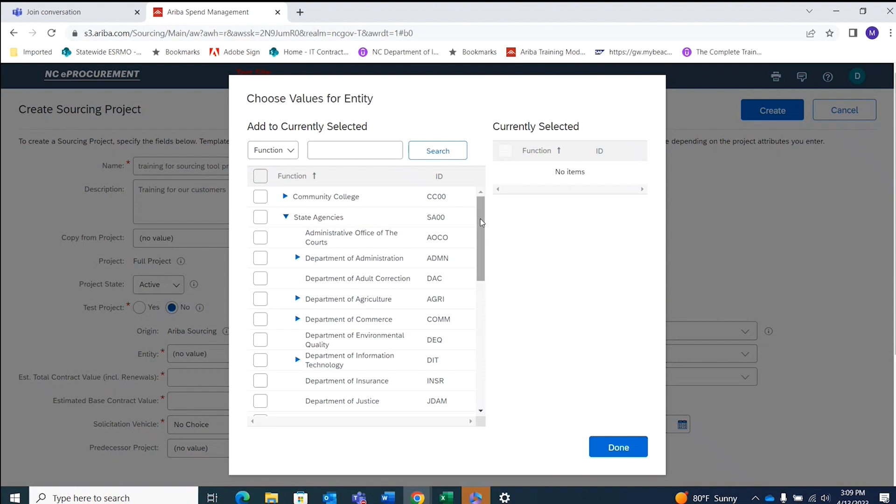
mouse_move(480, 218)
mouse_down()
mouse_move(473, 369)
mouse_move(486, 196)
mouse_up()
click(361, 148)
text(information technology)
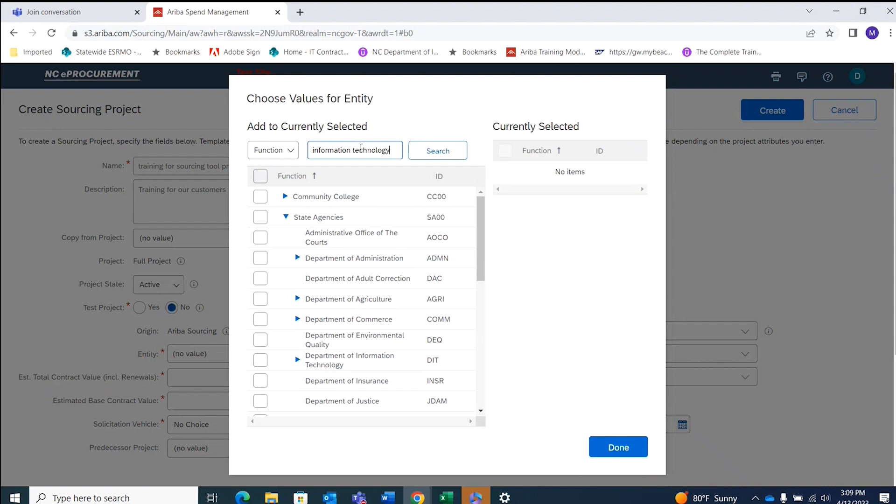
key(Return)
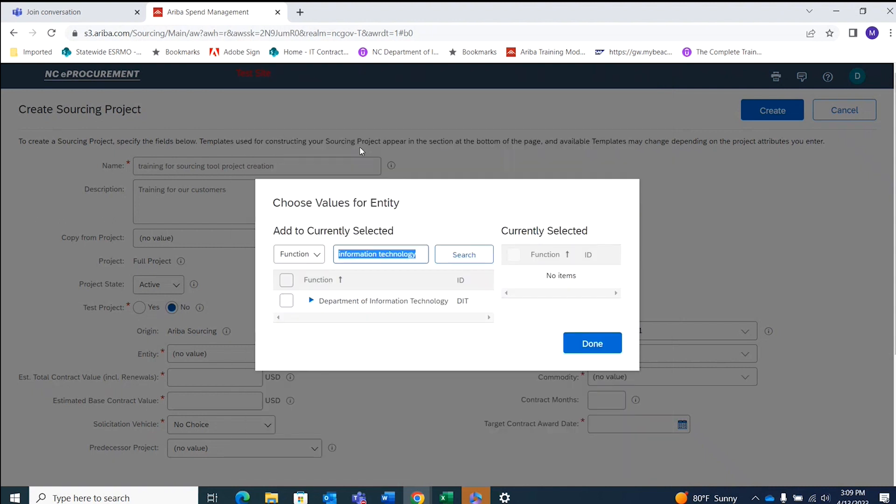
click(312, 301)
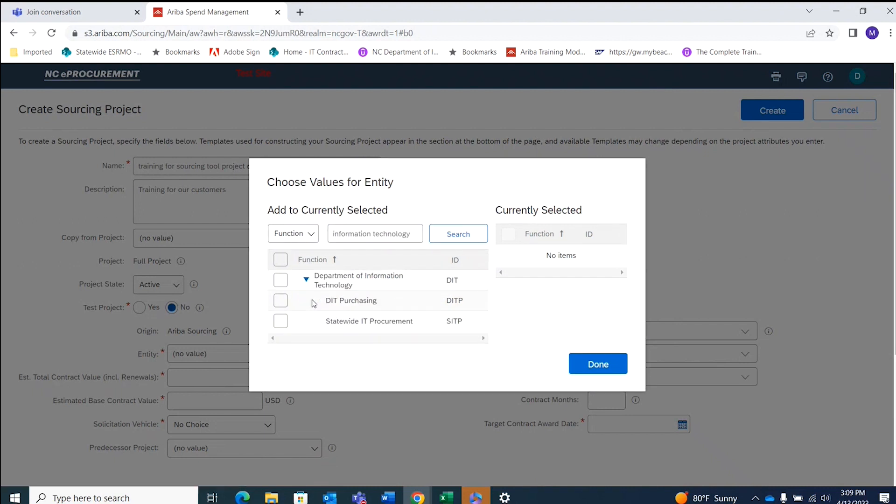
click(281, 322)
Step: Set the estimated total contract value including renewals to $300,000 and the estimated base contract value to $100,000
click(214, 376)
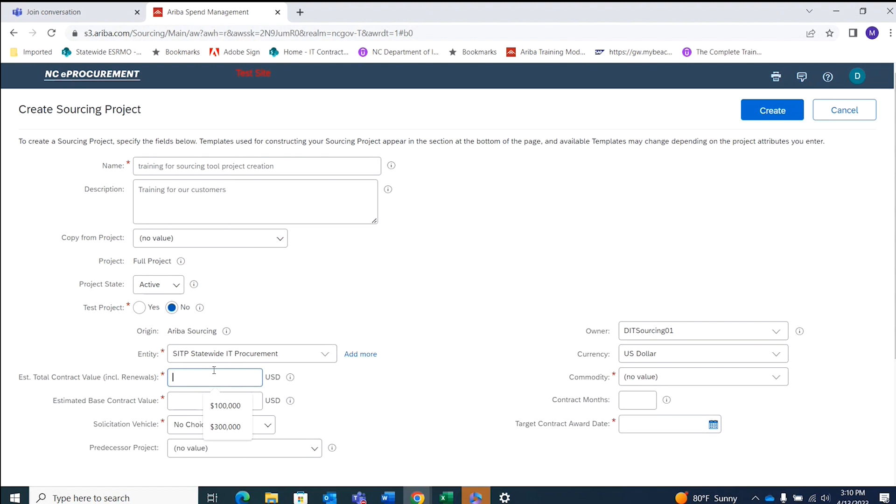
click(240, 427)
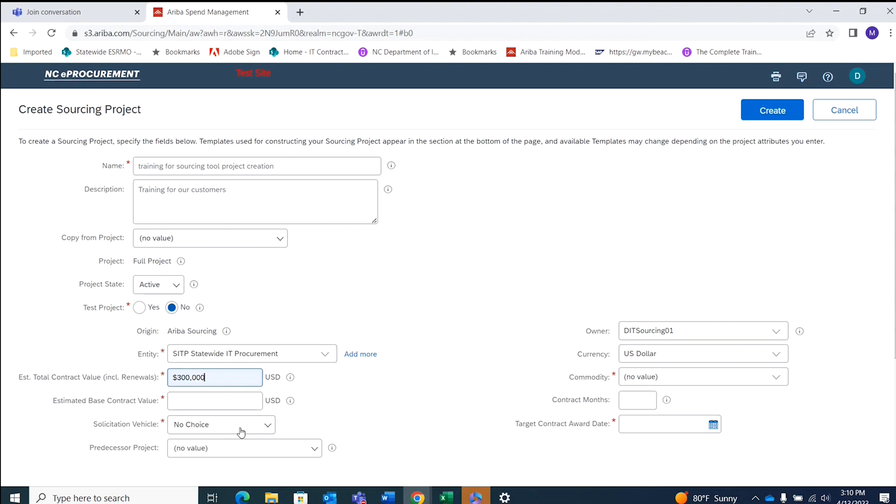
click(235, 405)
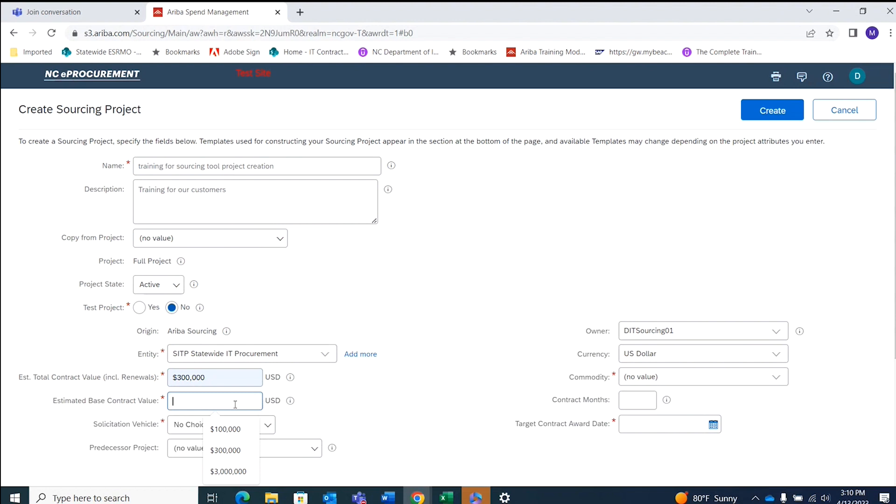
click(236, 430)
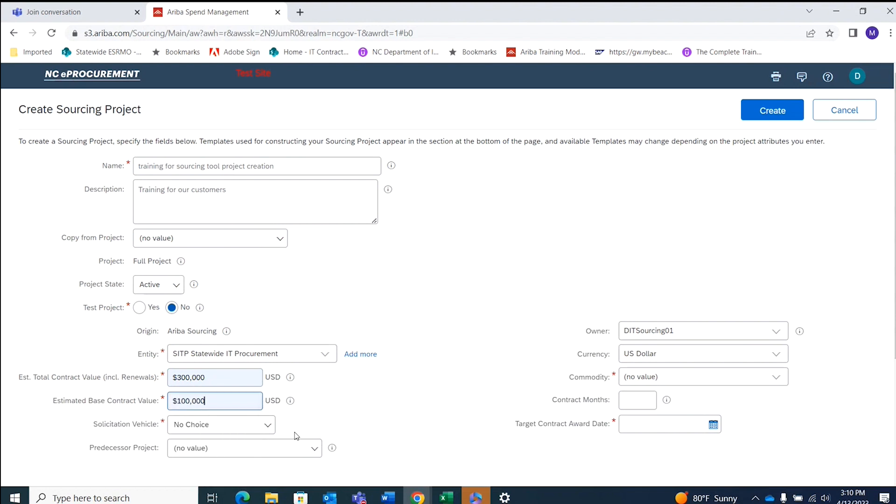
Step: Choose IT: RFP as the solicitation vehicle and review the template section with its questions
click(268, 426)
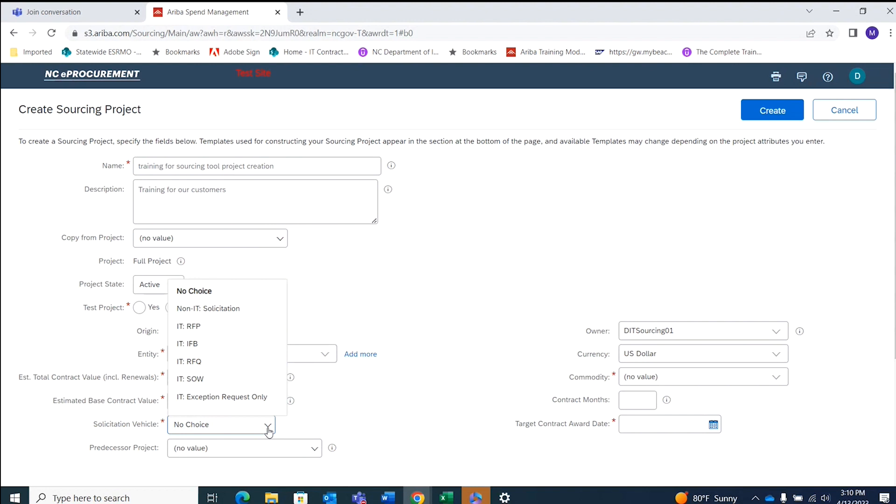
click(177, 328)
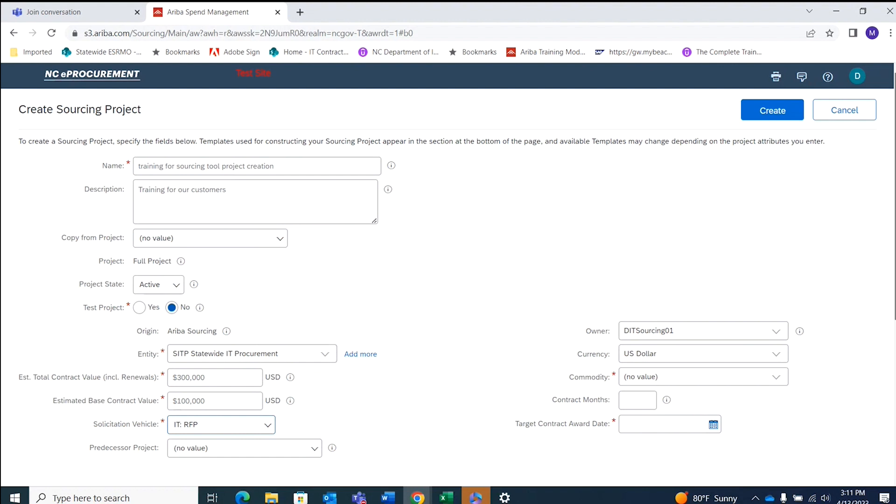
scroll(887, 233, down, 5)
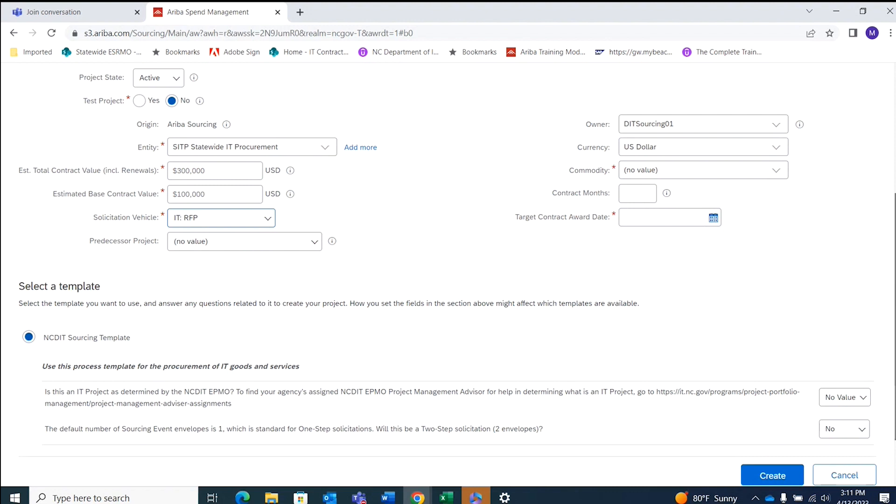
mouse_move(895, 310)
mouse_down()
mouse_move(895, 293)
mouse_move(895, 326)
mouse_up()
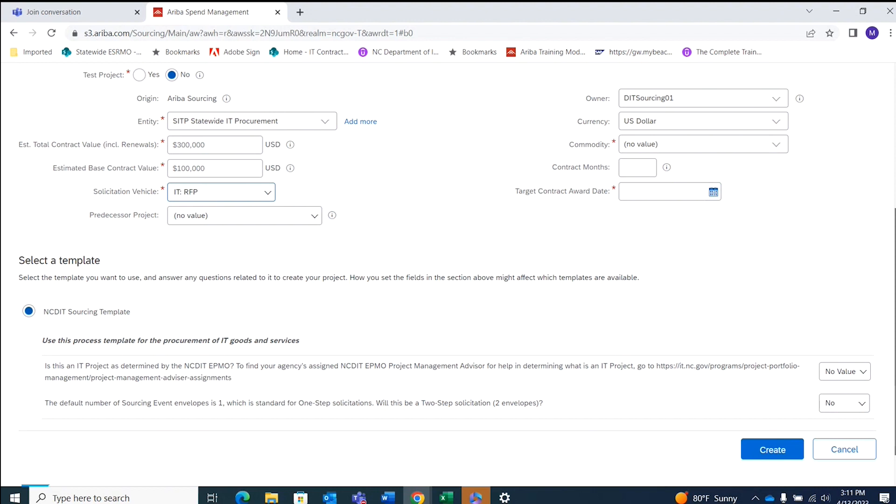
Step: Search the commodities for "information technology" and assign 432315 - Business function specific software under 4323 - Software as the commodity
scroll(734, 225, up, 3)
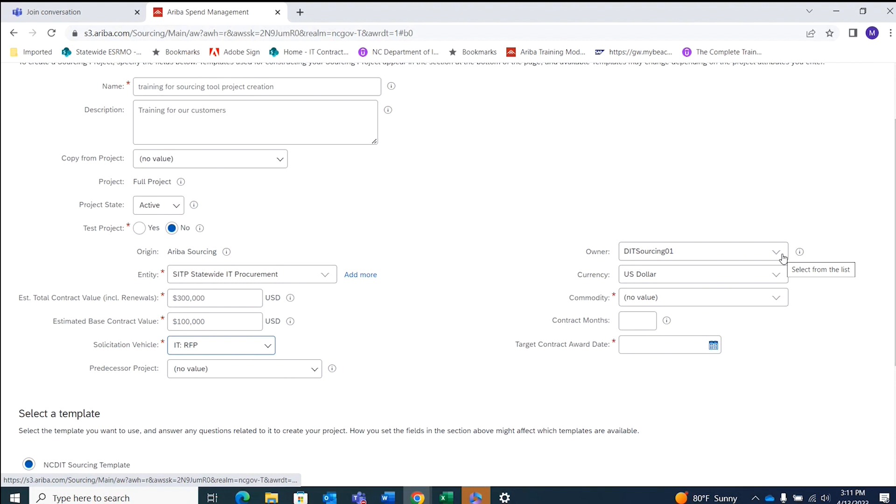
click(776, 298)
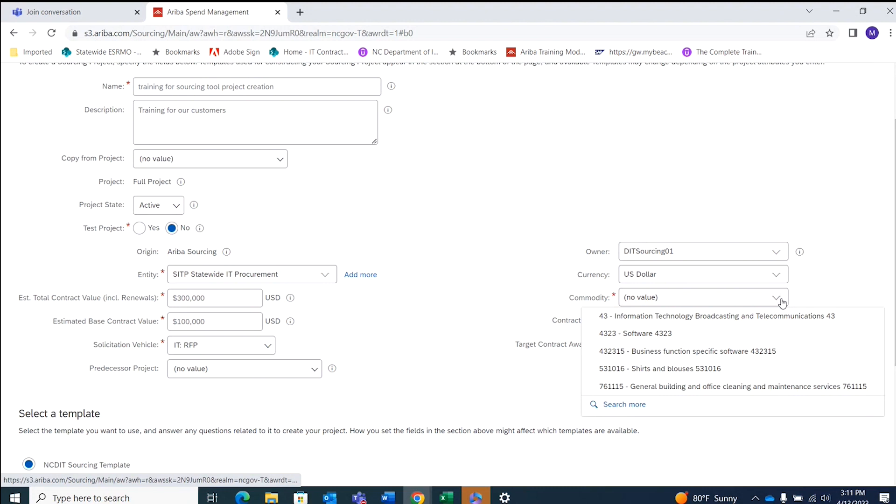
click(653, 405)
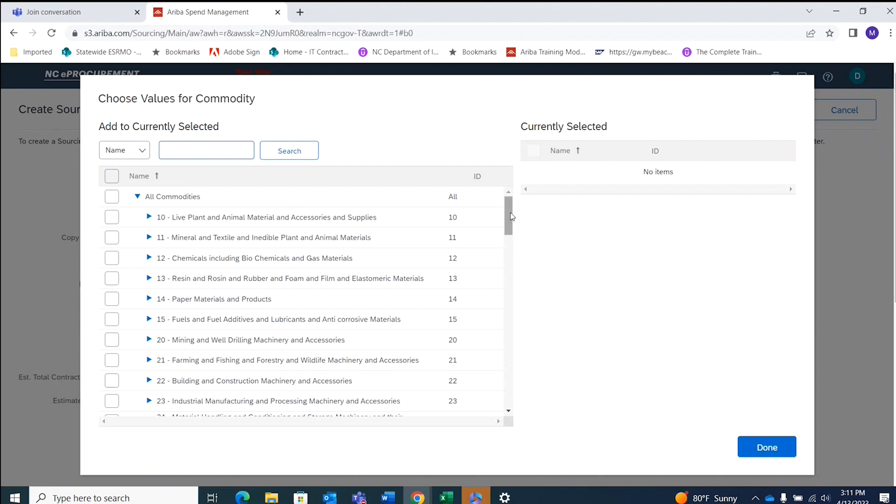
drag(511, 216, 520, 420)
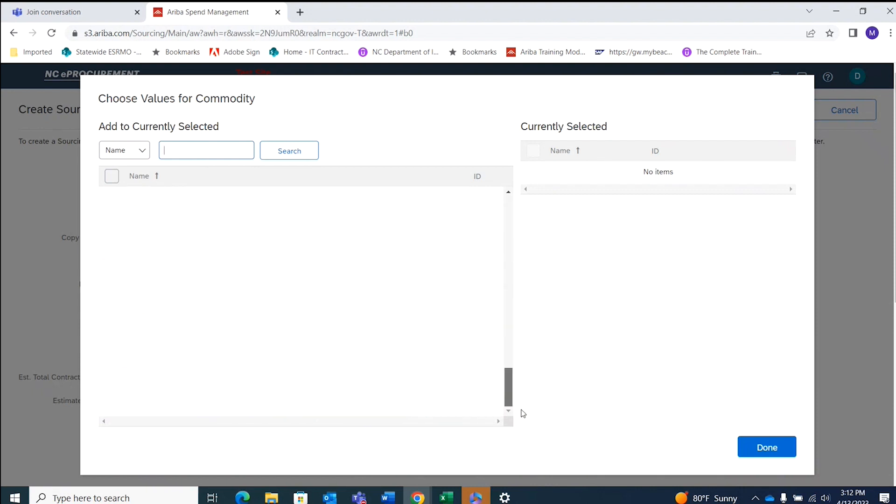
click(188, 154)
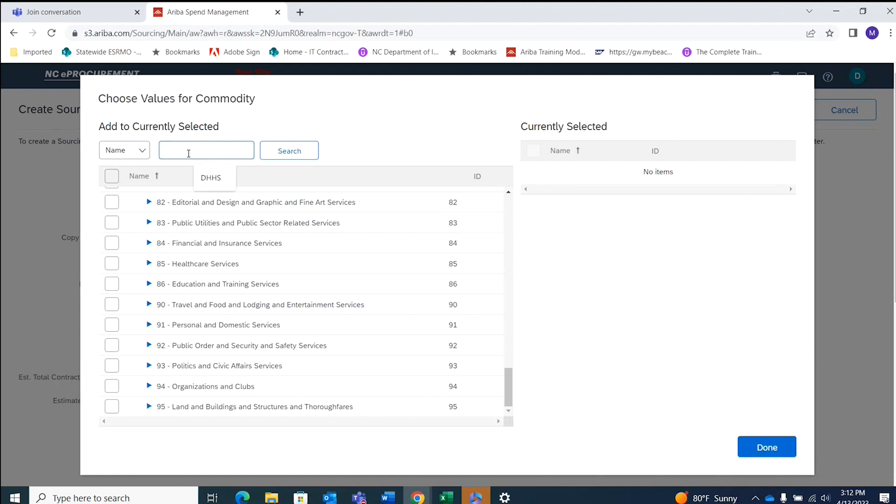
text(informat)
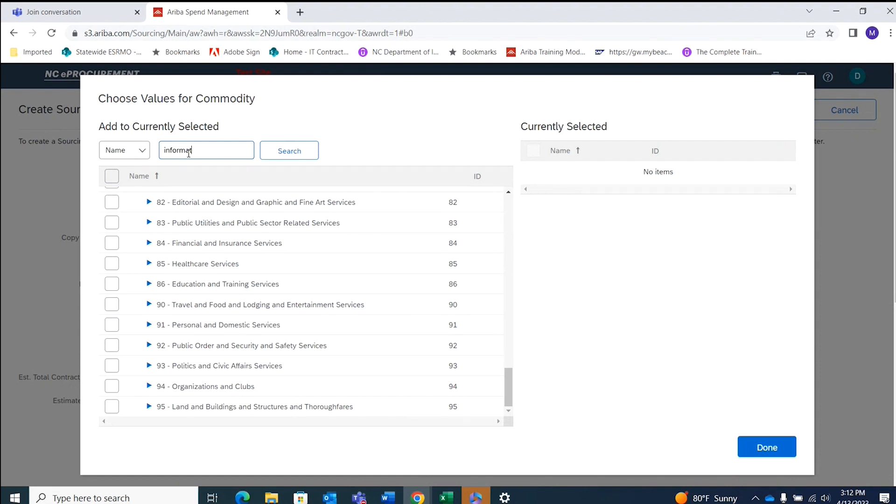
text(ion technology)
key(Return)
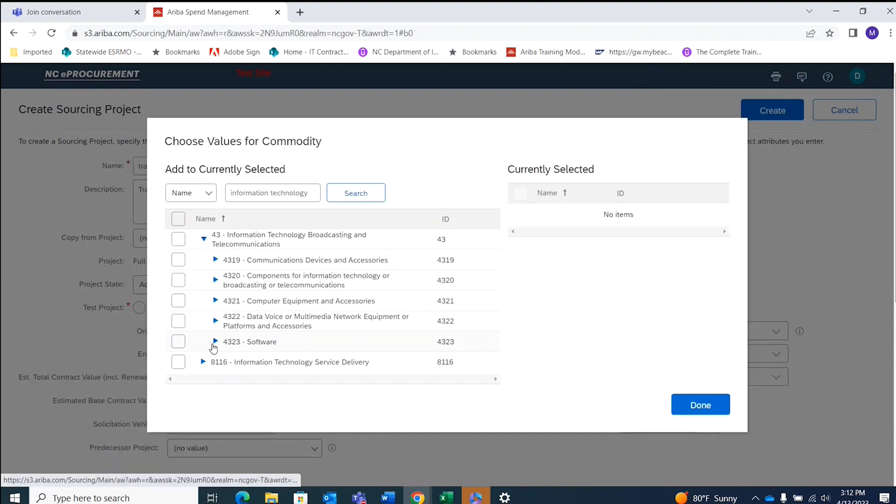
click(215, 341)
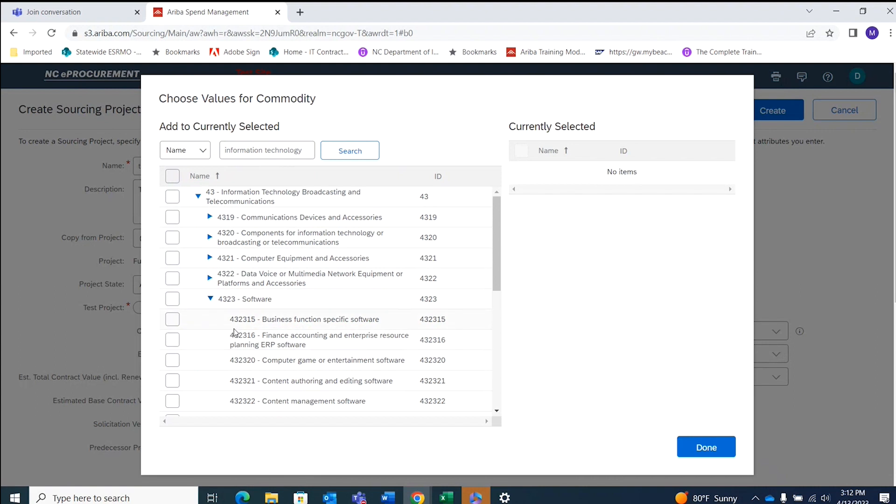
click(173, 322)
click(694, 449)
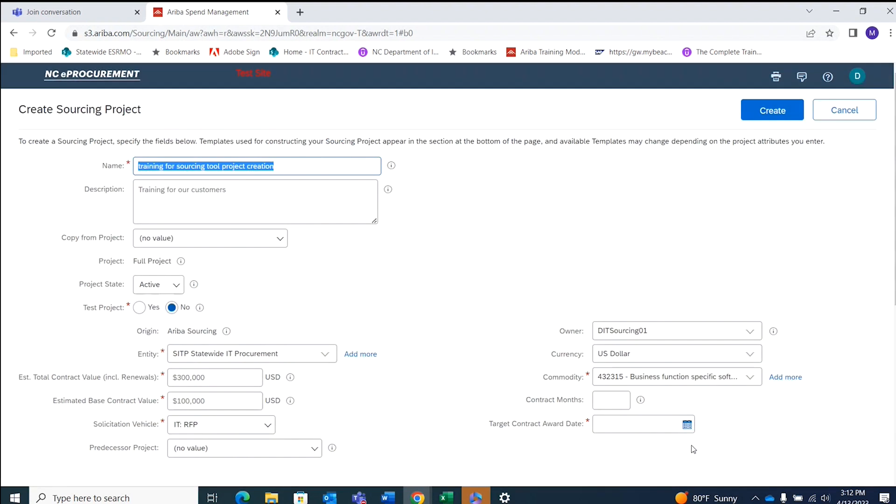
Step: Set the contract months to 36 and the target contract award date to 08/31/2023
click(607, 401)
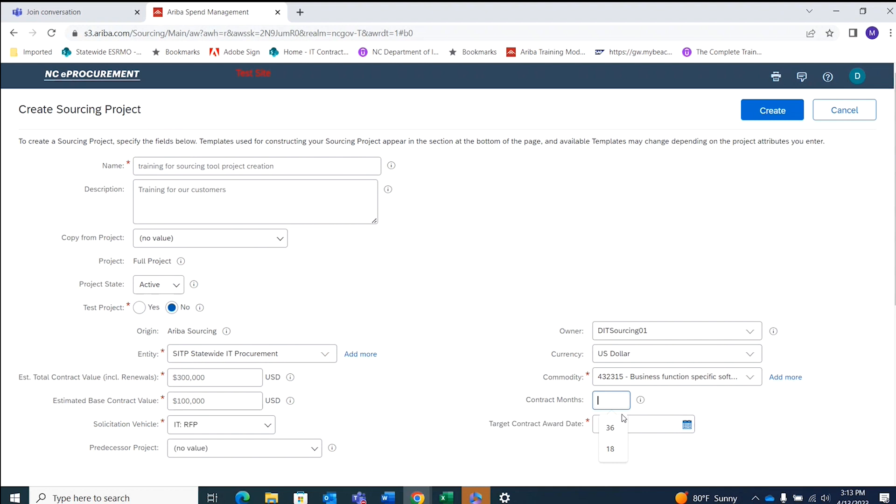
click(625, 427)
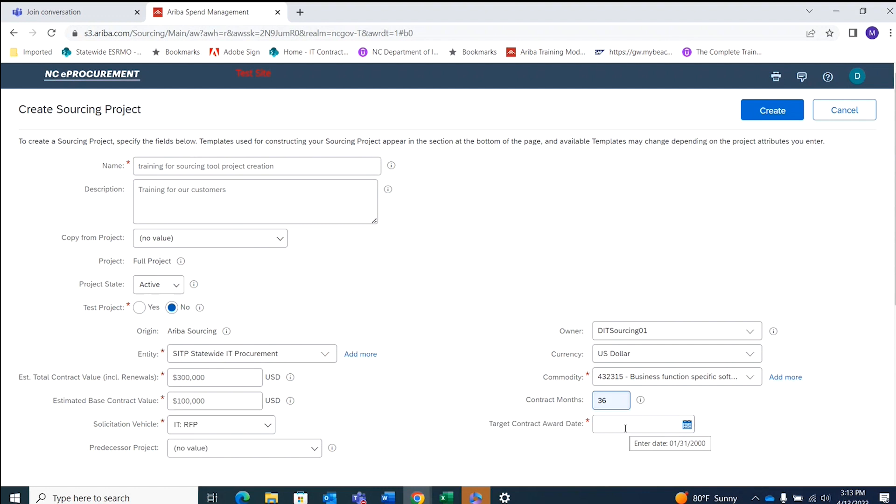
click(687, 425)
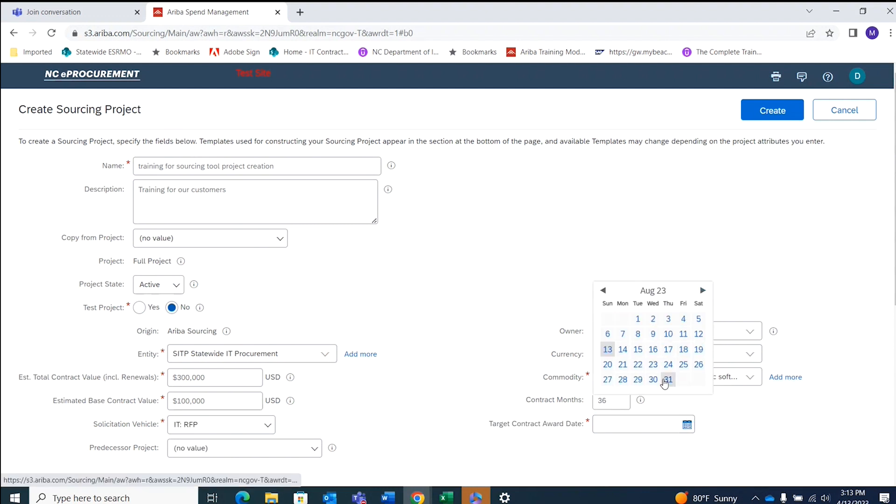
click(668, 382)
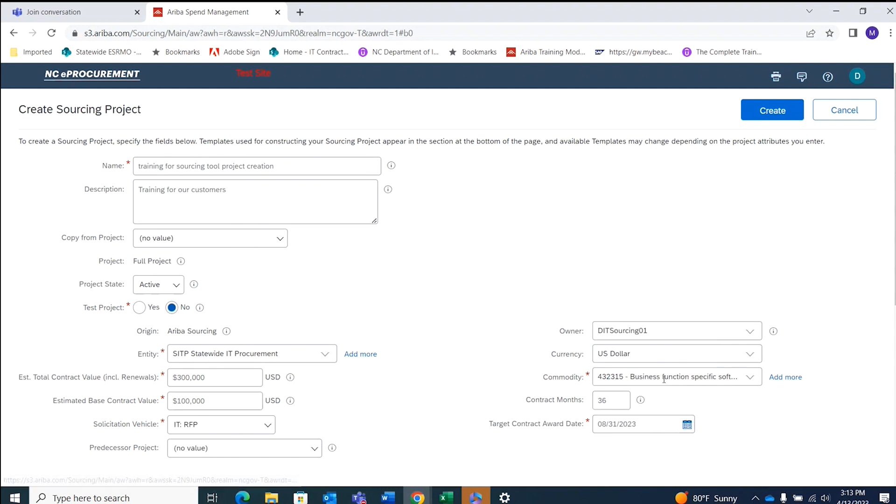
Step: Try to create the project, and answer Yes to the template question about being an IT Project as determined by the NCDIT EPMO
click(757, 116)
drag(894, 183, 895, 339)
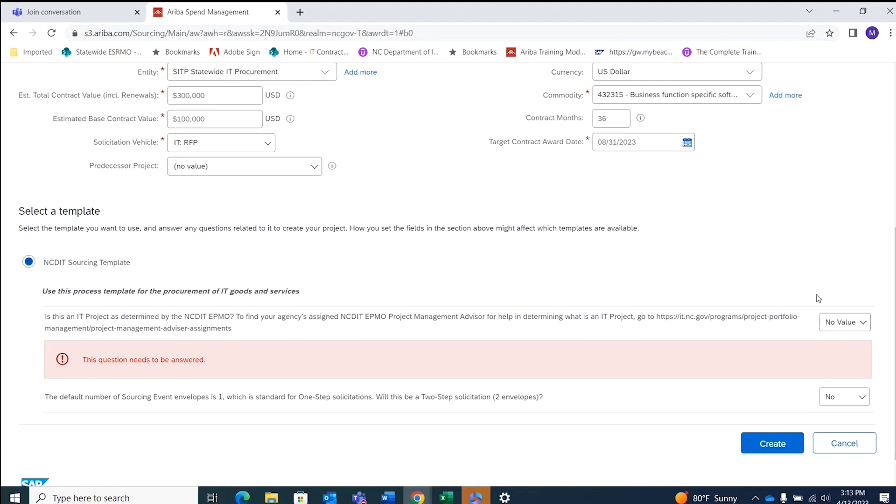
click(864, 325)
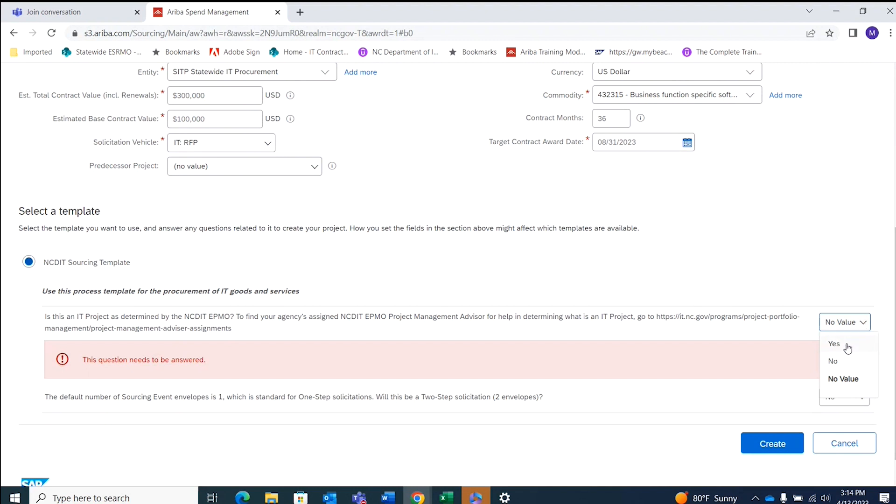
click(848, 349)
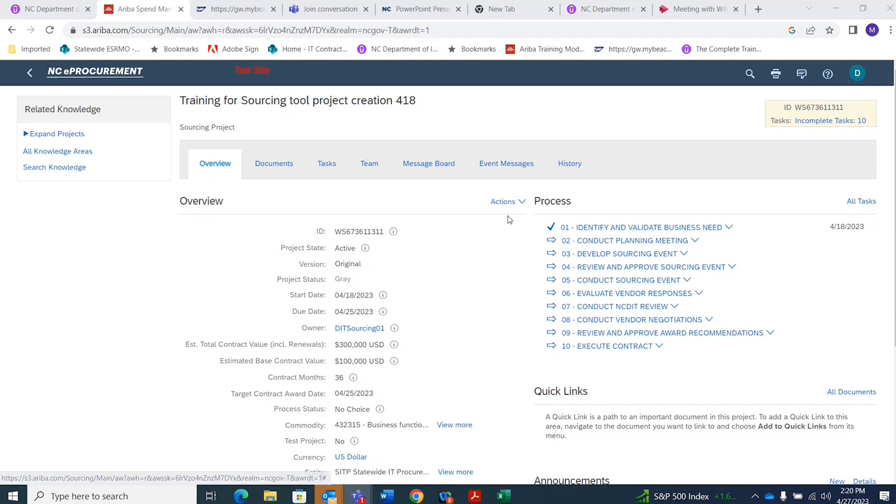
Step: Edit the project overview's template questions, answering No to whether it is an IT Project as determined by the NCDIT EPMO, and apply the edit
click(522, 209)
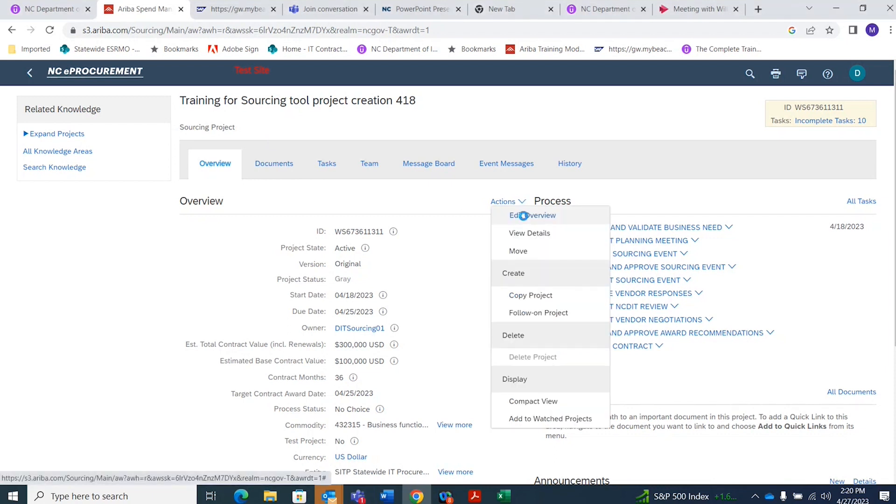
click(523, 214)
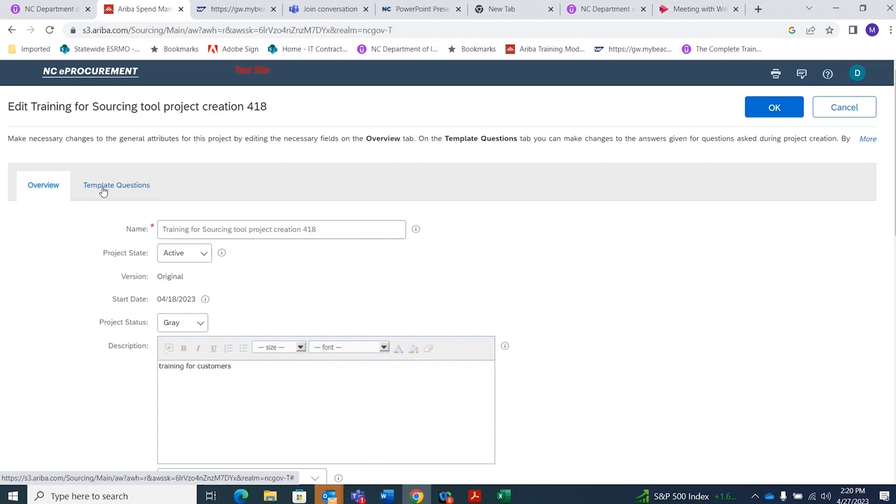
click(103, 189)
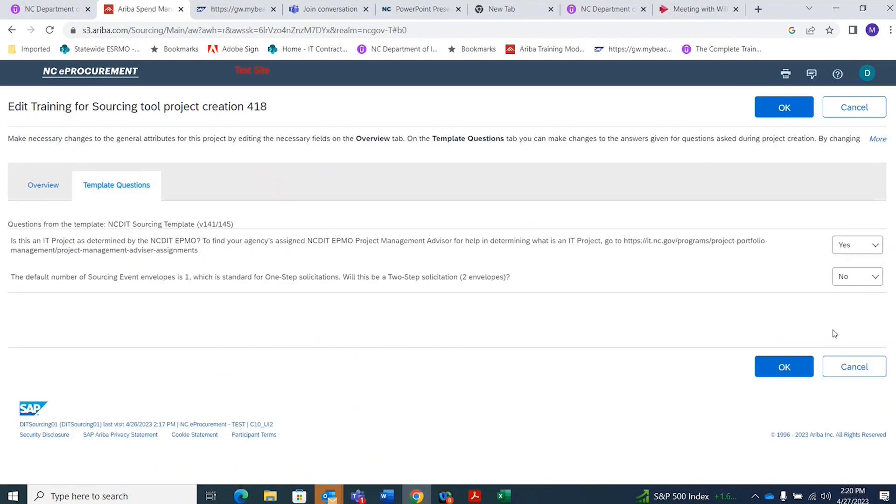
click(878, 251)
click(850, 284)
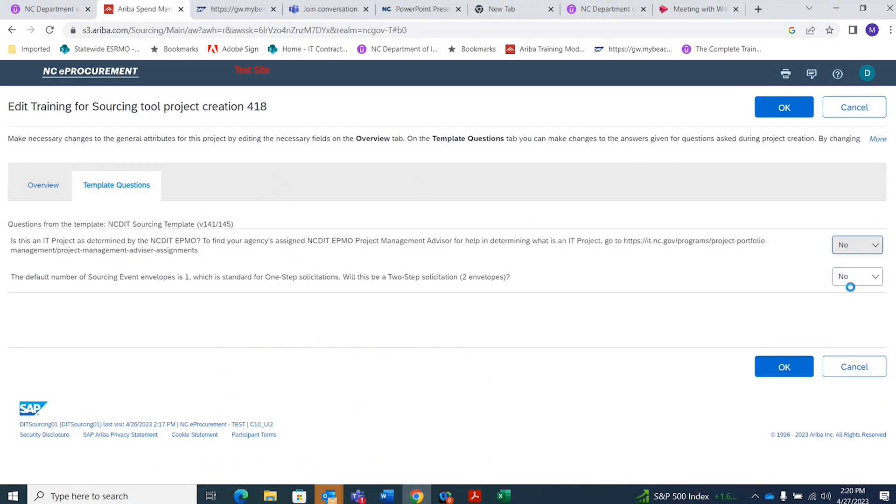
click(786, 367)
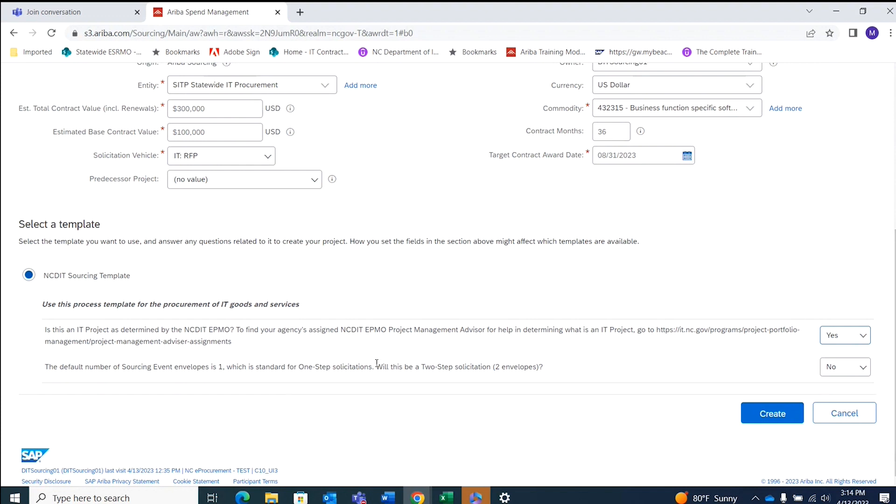
Step: Review the Two-Step solicitation question, keep its answer as No, and create the sourcing project
drag(376, 366, 552, 371)
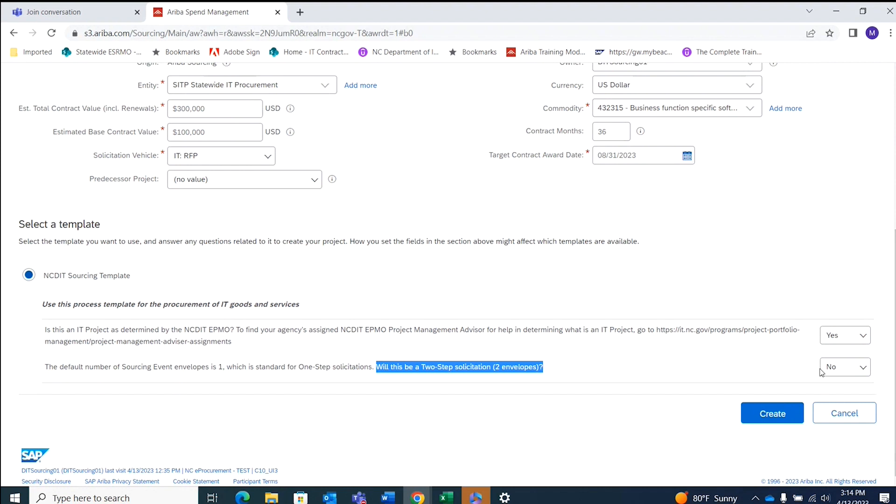
click(783, 415)
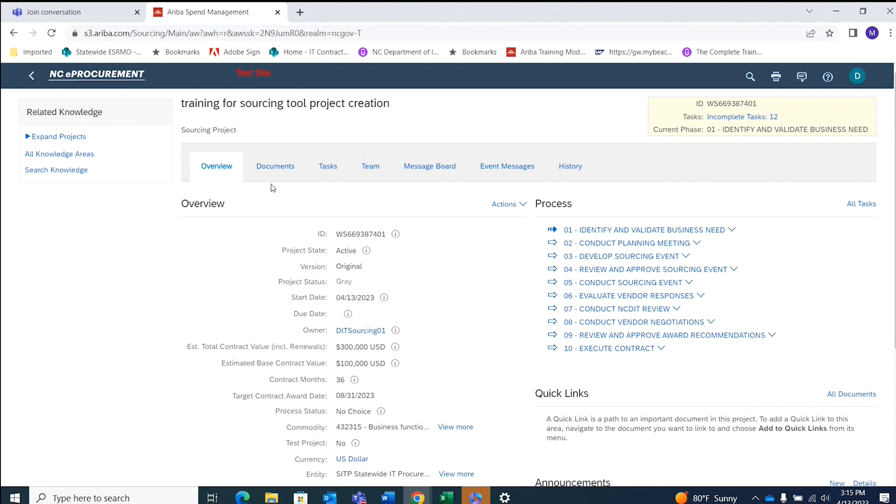
Step: Review the new project's task phases and the full list of its document folders
click(325, 174)
drag(884, 289, 884, 341)
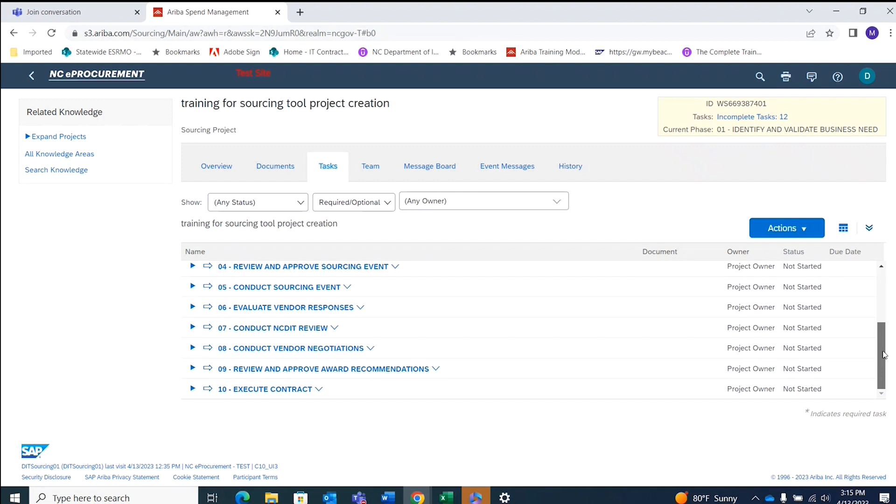
drag(884, 355, 877, 285)
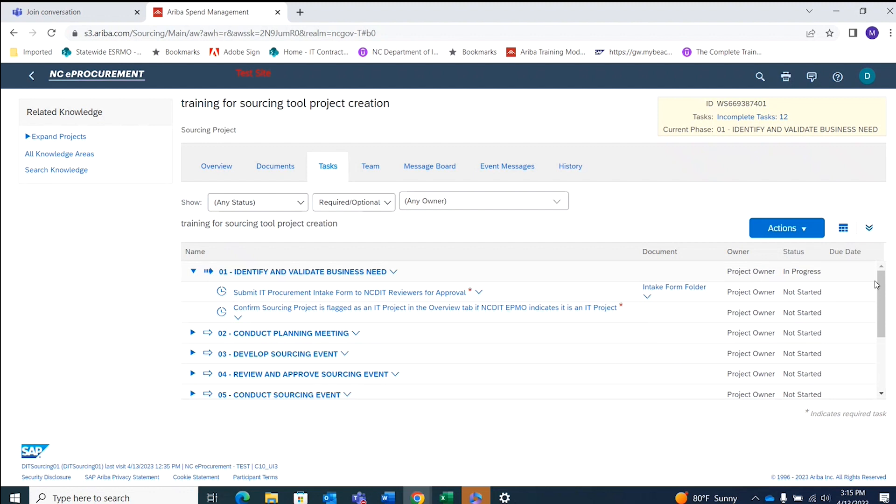
click(277, 171)
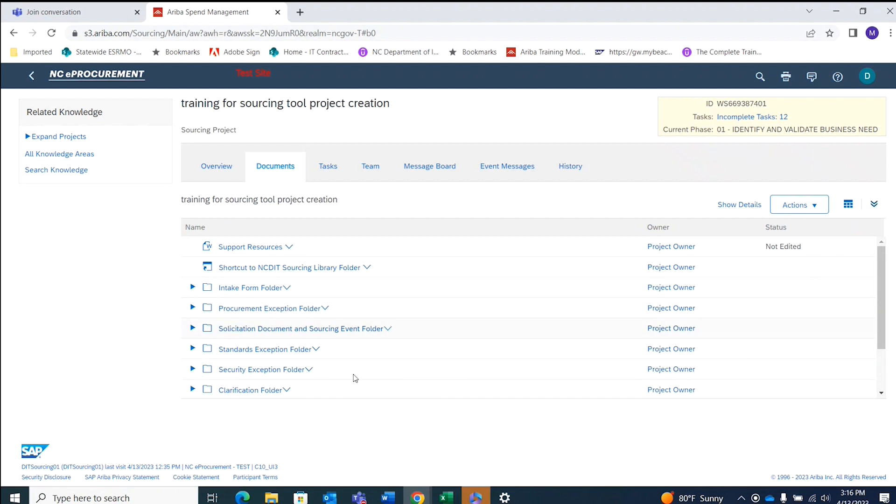
drag(886, 316, 888, 331)
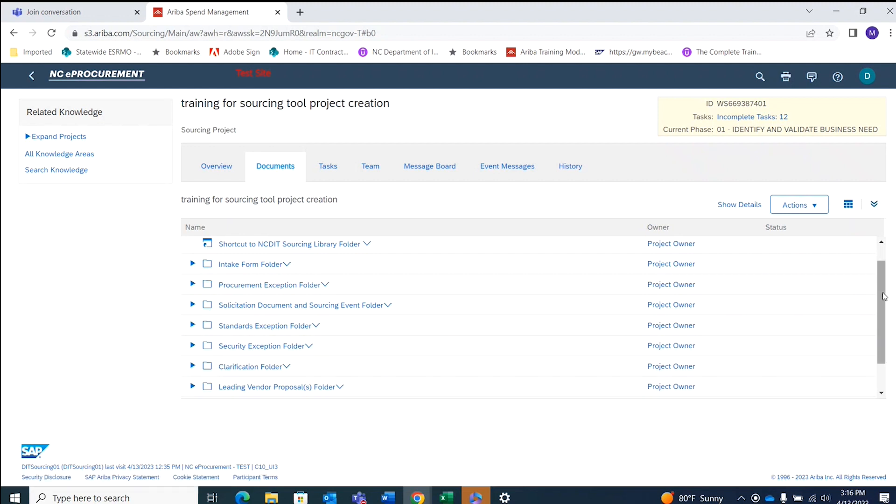
drag(885, 296, 887, 329)
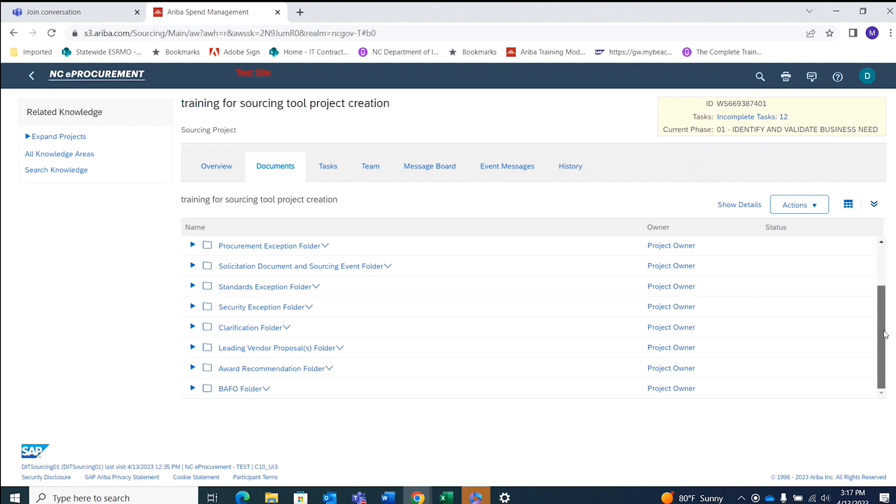
drag(886, 335, 883, 274)
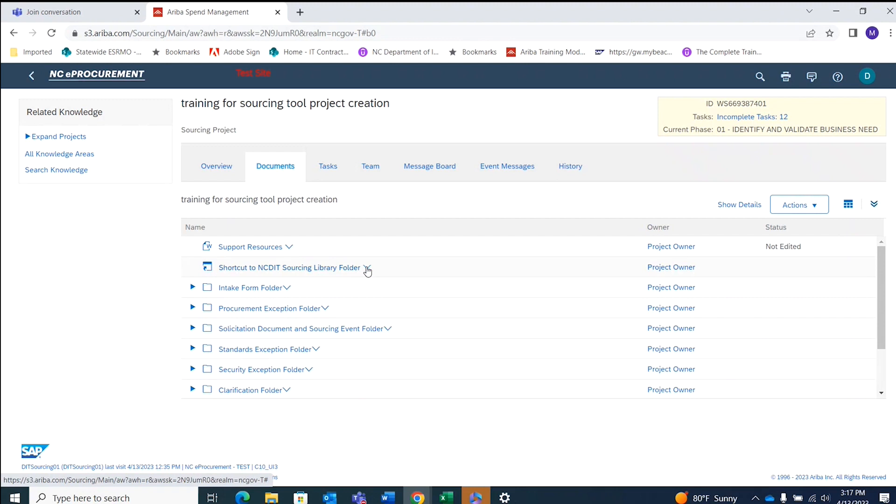
Step: Open the NCDIT Sourcing Library folder from its shortcut and download the draft IT Procurement Intake Form from the Intake Form Folder
click(367, 268)
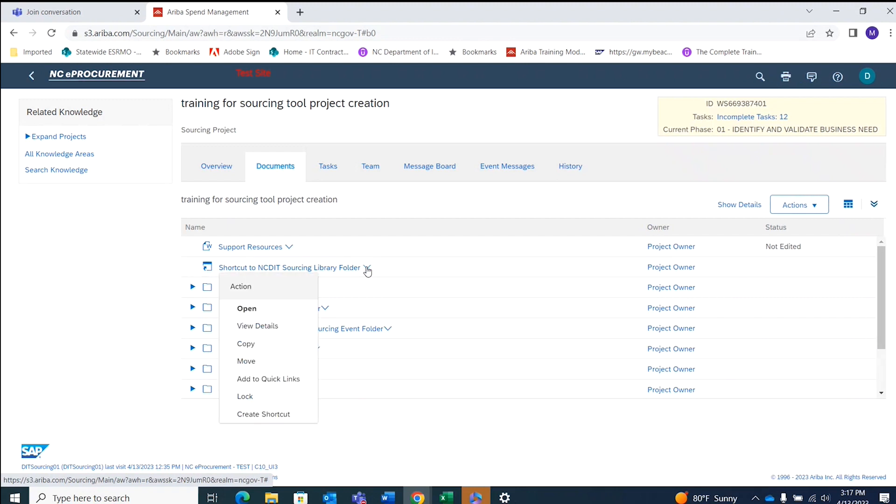
click(278, 312)
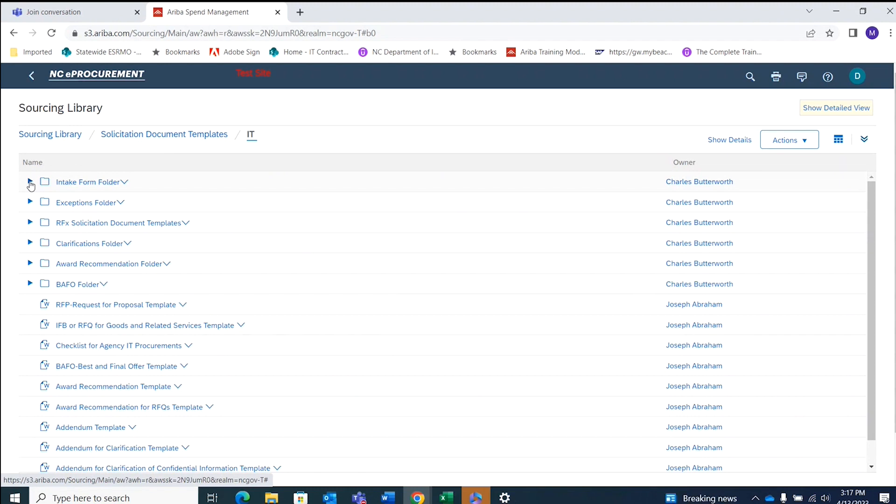
click(30, 182)
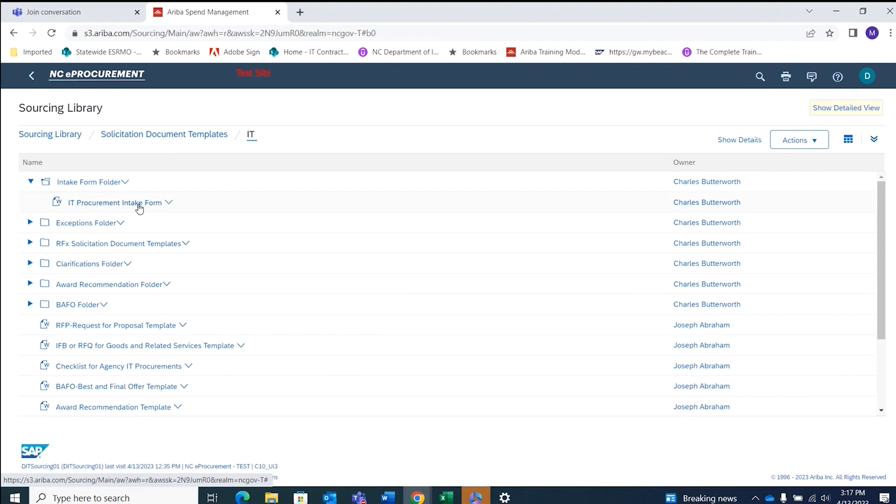
click(169, 203)
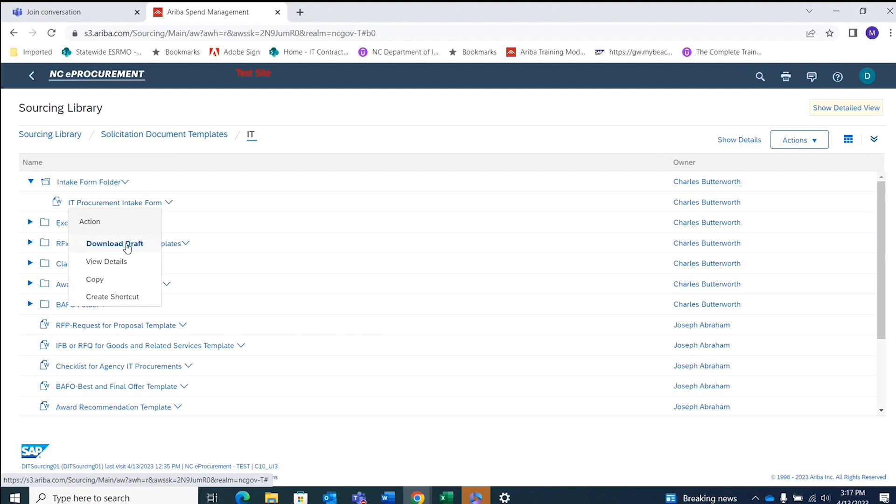
click(126, 245)
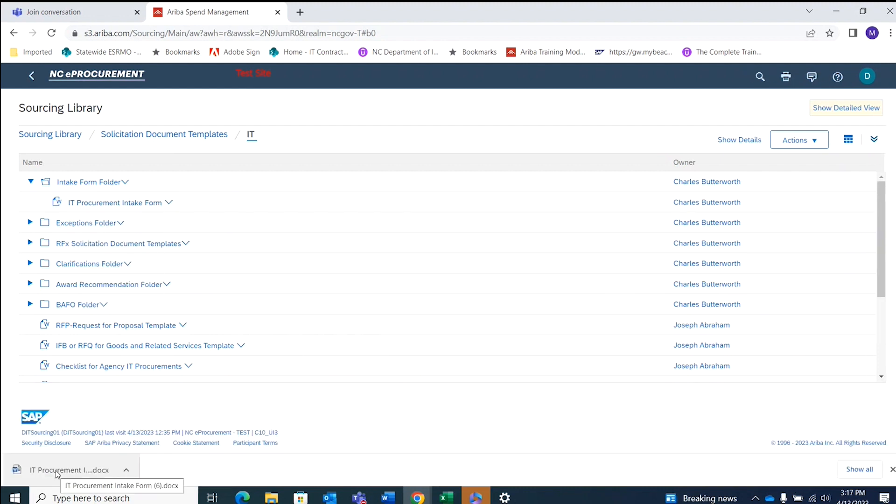
Step: Open the downloaded IT Procurement Intake Form in Word and enable editing
click(55, 471)
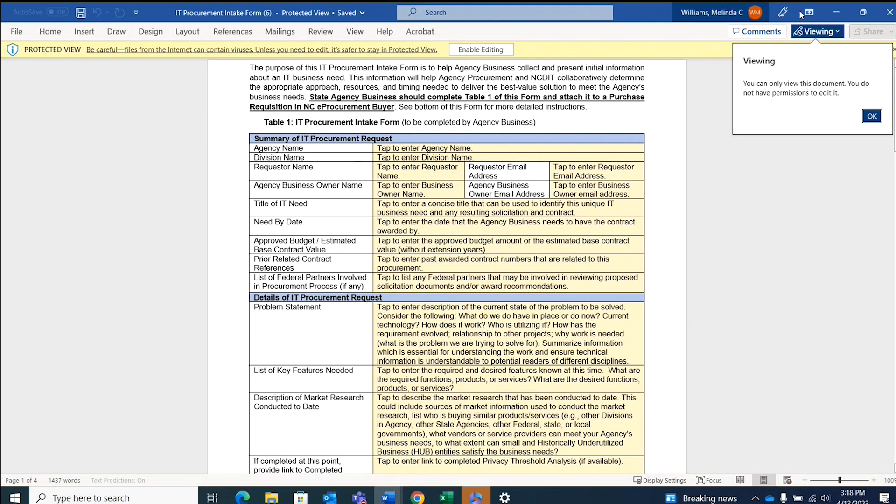
click(871, 116)
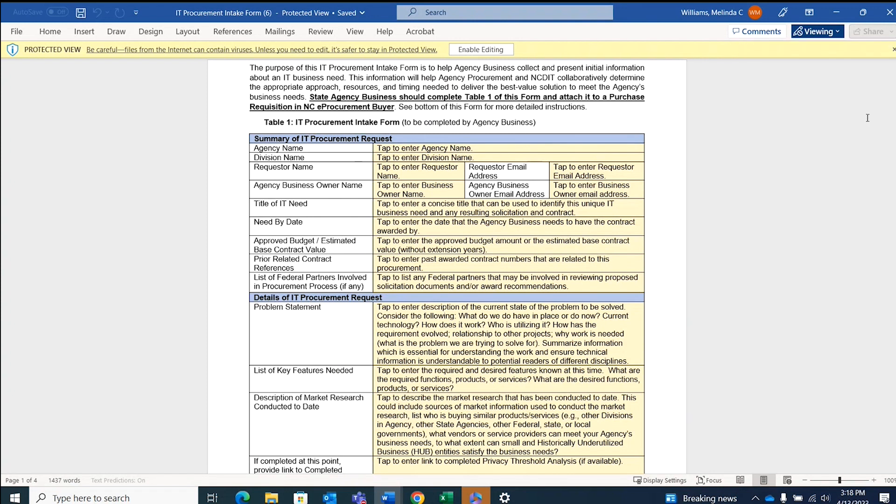
click(494, 52)
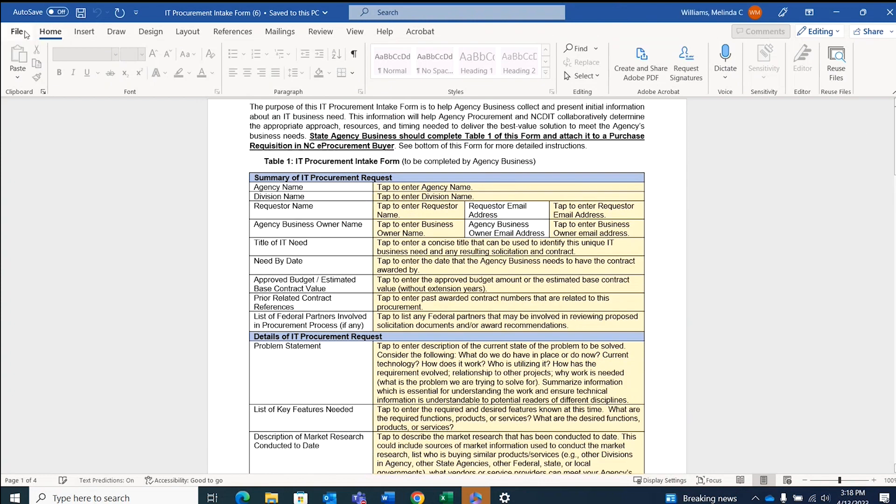
Step: Save the form to the Downloads folder as the Word document "IT Procurement Intake Form (6)" and close it
click(23, 32)
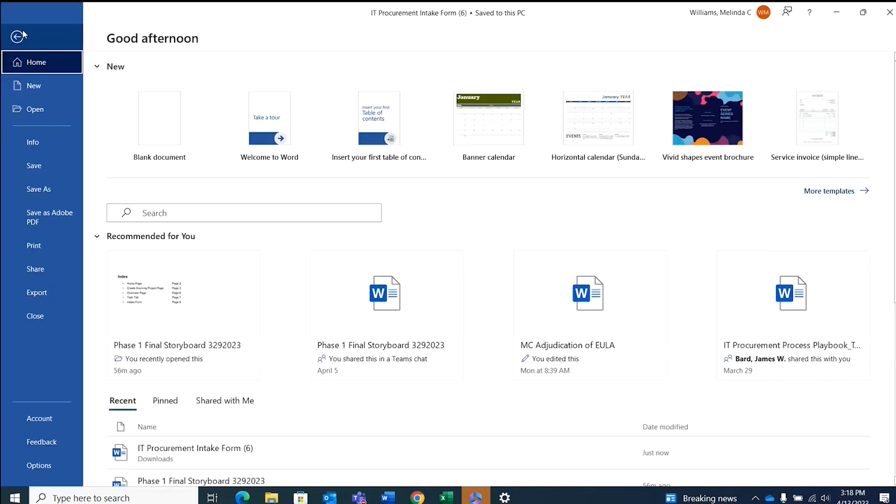
click(46, 190)
click(149, 207)
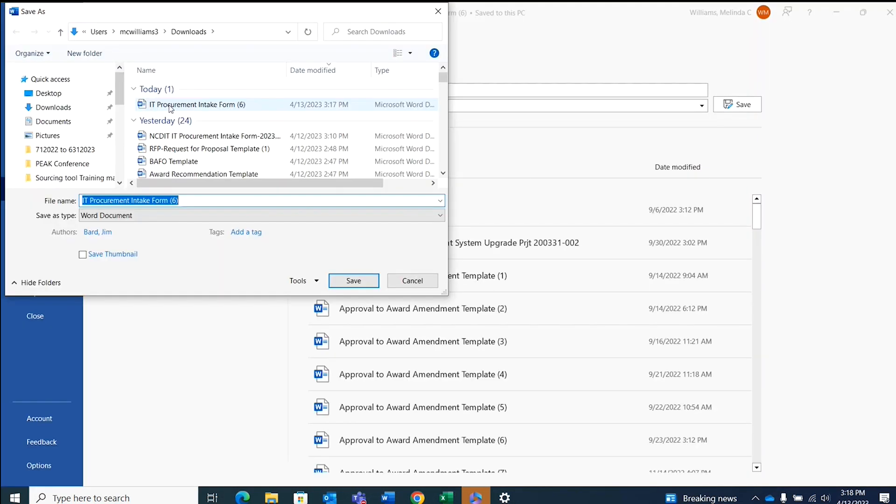
click(171, 109)
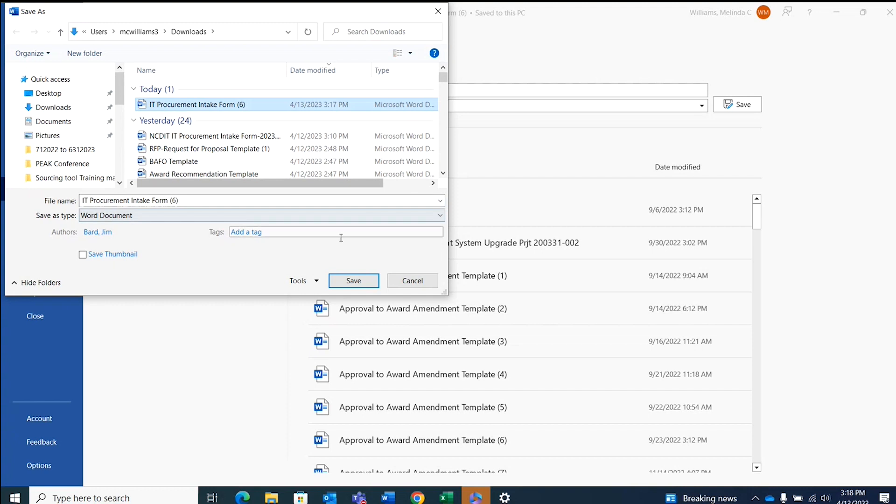
click(353, 280)
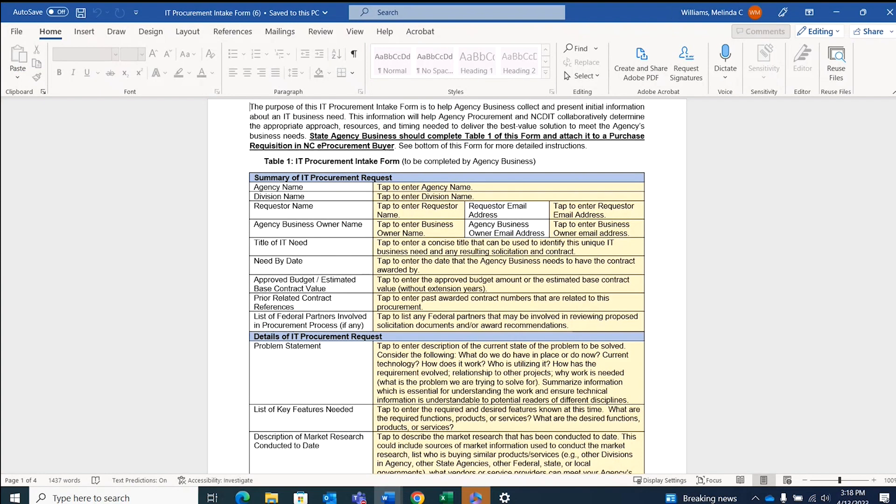
click(889, 13)
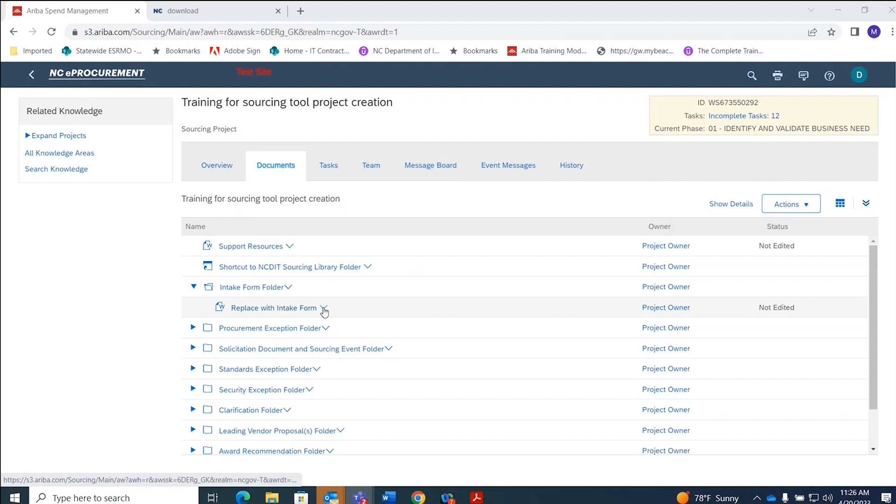
Step: Start replacing the "Replace with Intake Form" document, choosing "IT Procurement Intake Form (6) (2)" from Downloads as the upload
click(324, 309)
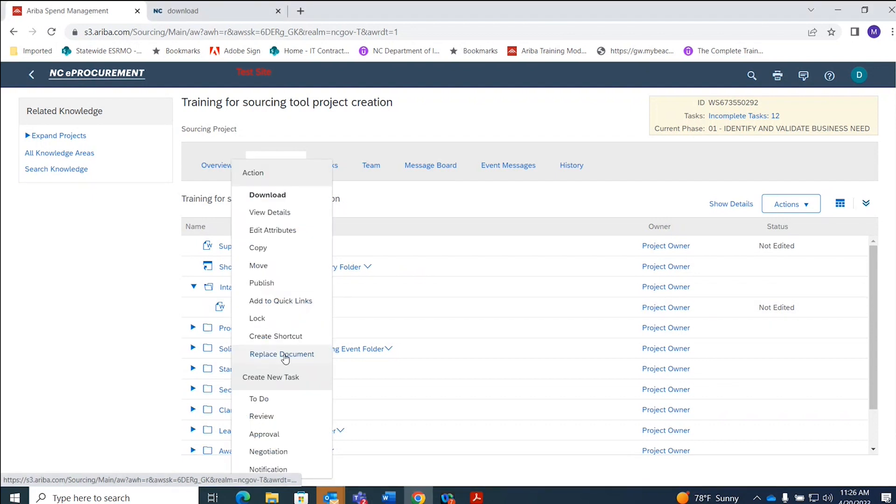
click(284, 354)
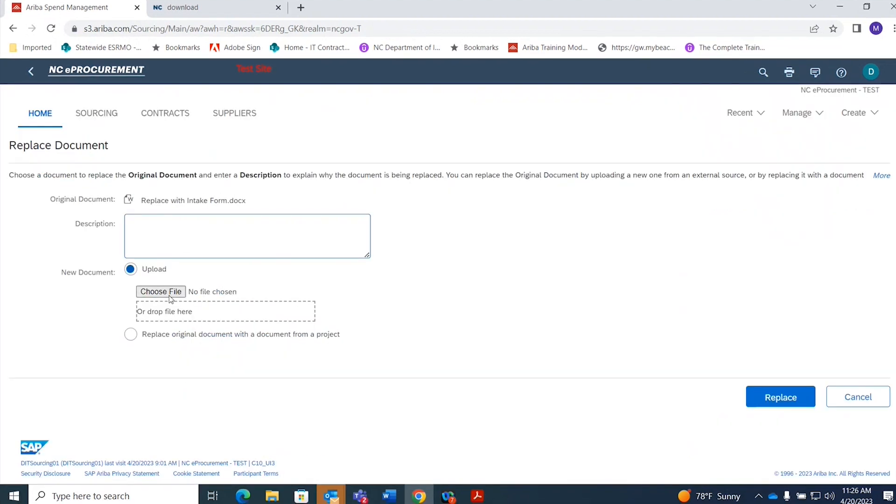
click(161, 291)
click(204, 194)
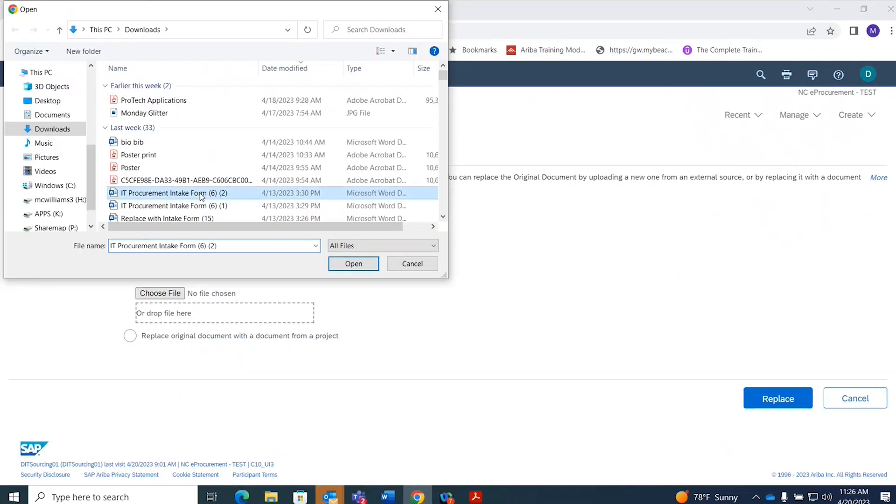
click(351, 264)
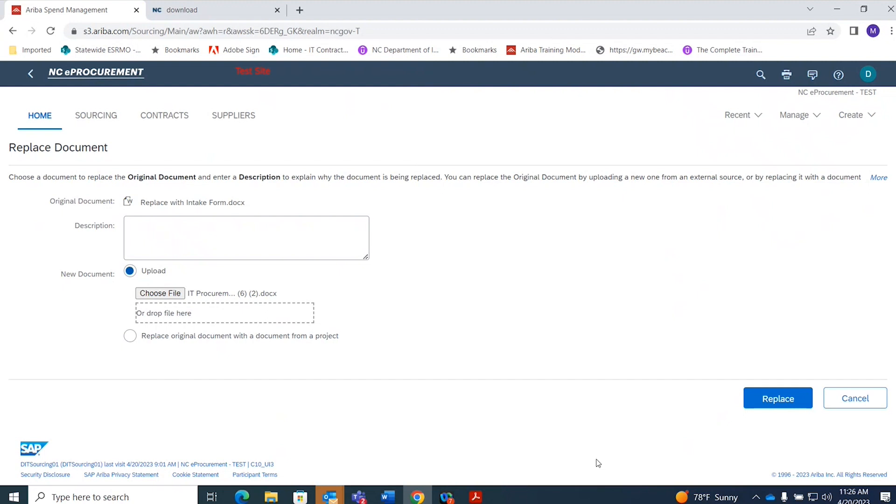
Step: Replace the document by the uploaded file and save the changes as new version v2
click(770, 401)
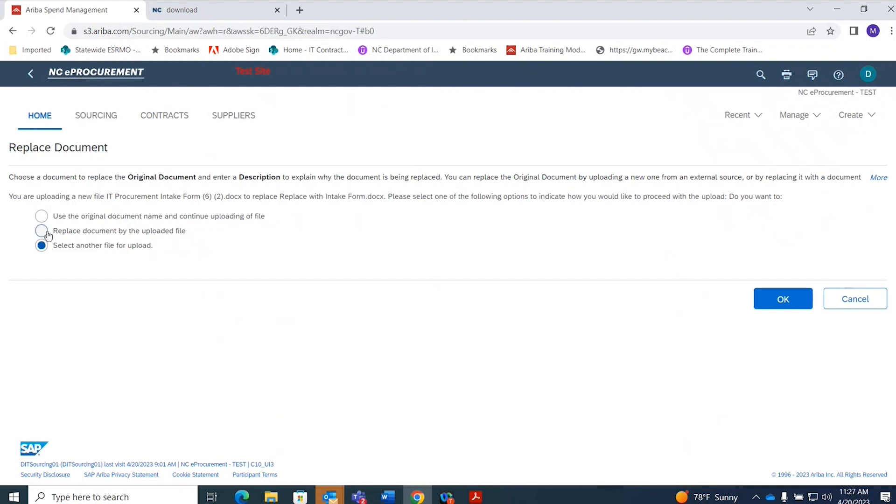
click(43, 233)
click(785, 303)
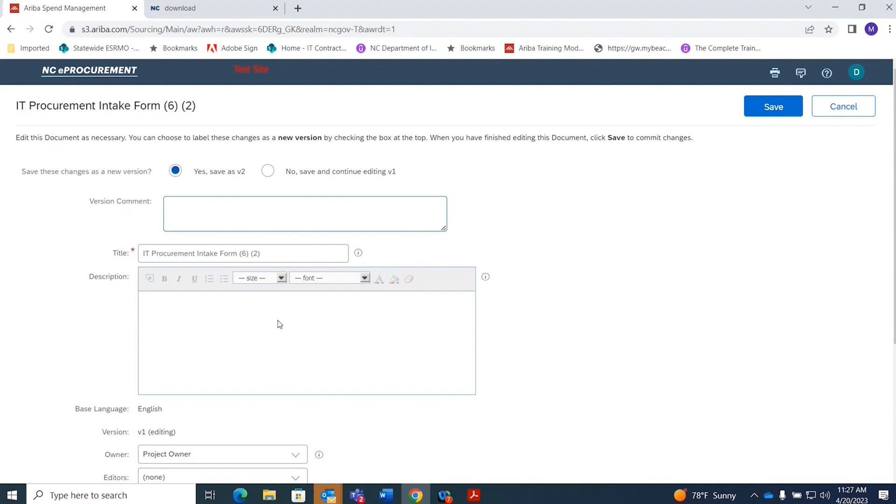
click(774, 108)
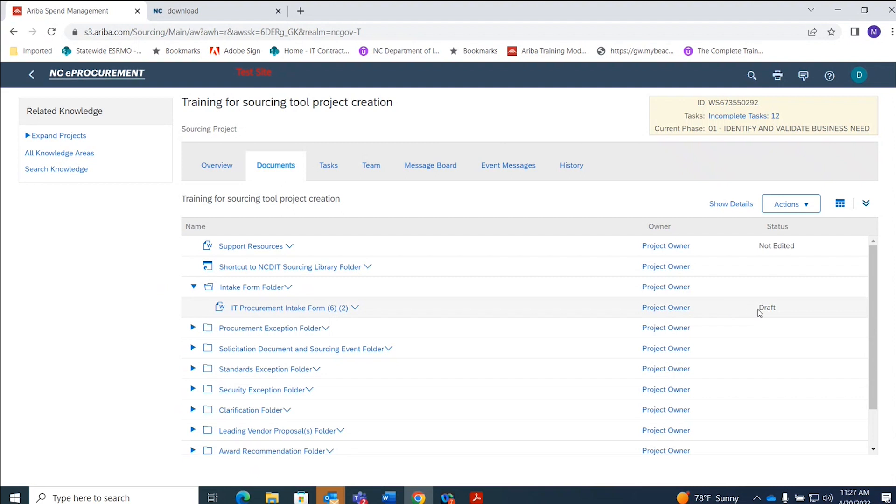
Step: Submit the task "Submit IT Procurement Intake Form to NCDIT Reviewers for Approval" with a fixed due date of 04/27/2023
click(328, 170)
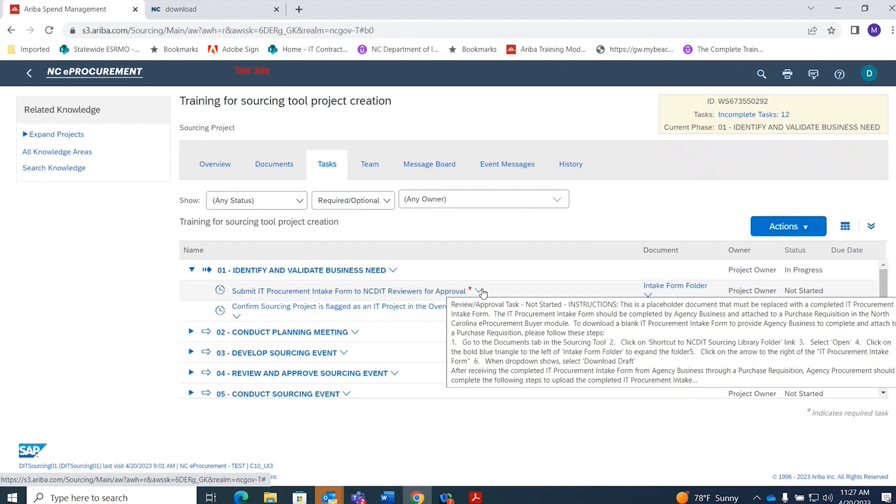
click(480, 291)
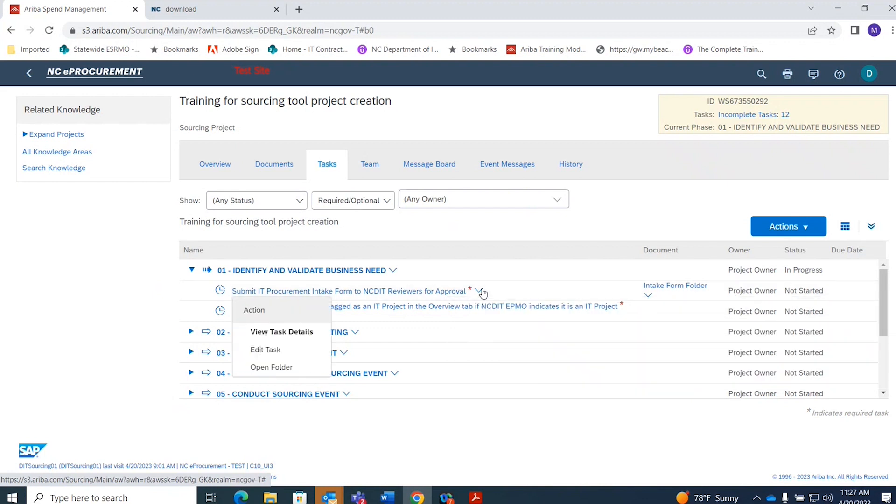
click(290, 340)
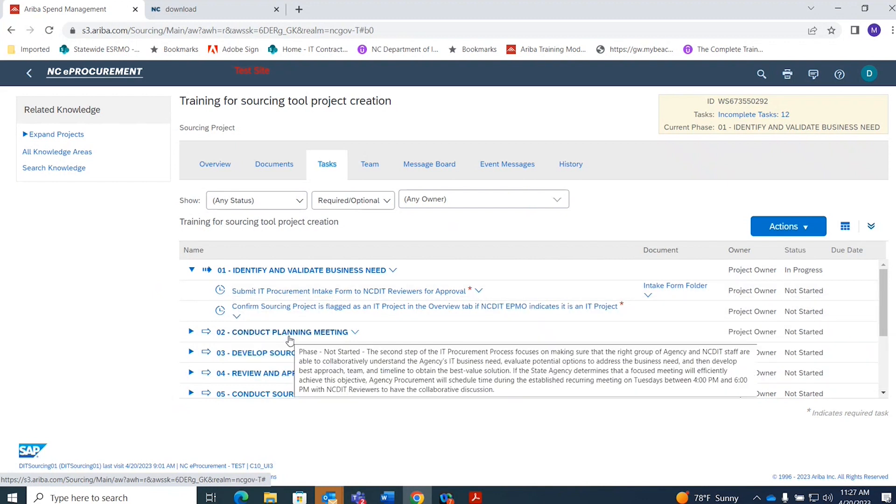
scroll(290, 339, down, 4)
scroll(290, 339, down, 2)
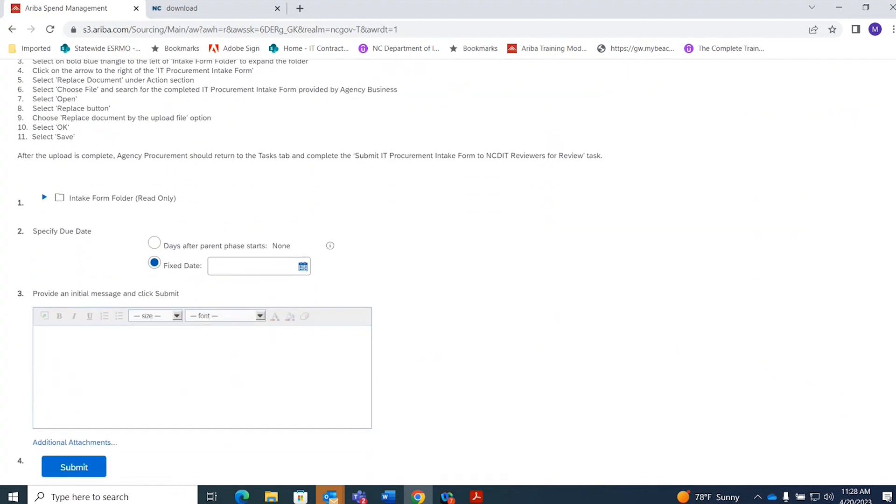
click(257, 264)
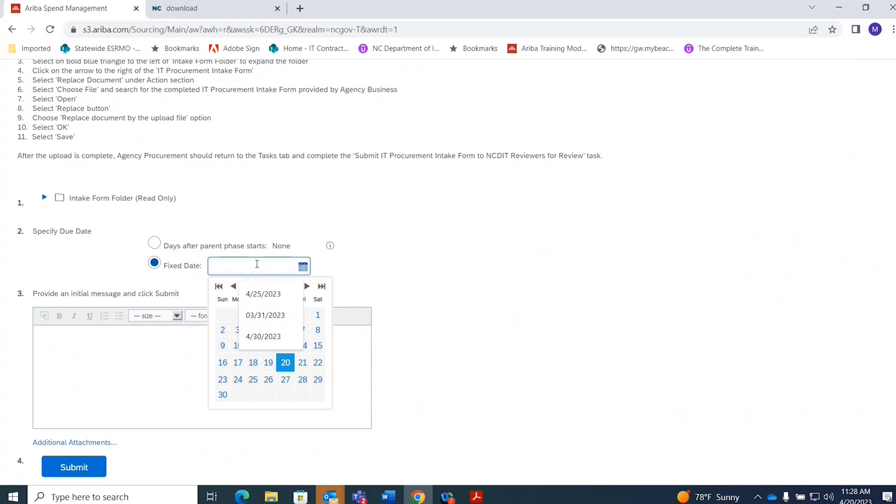
click(285, 379)
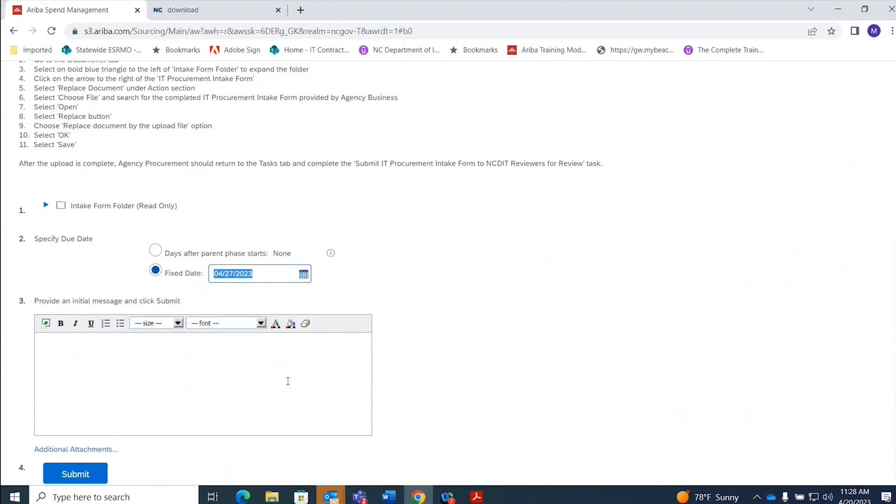
click(75, 475)
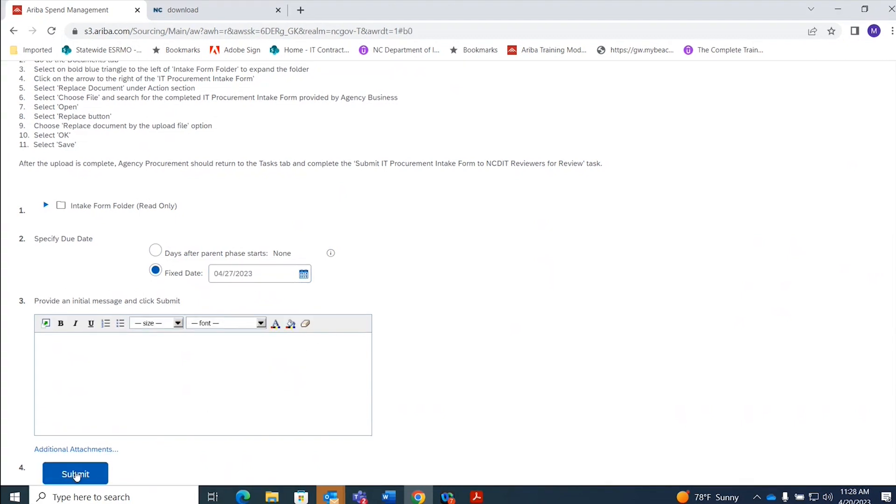